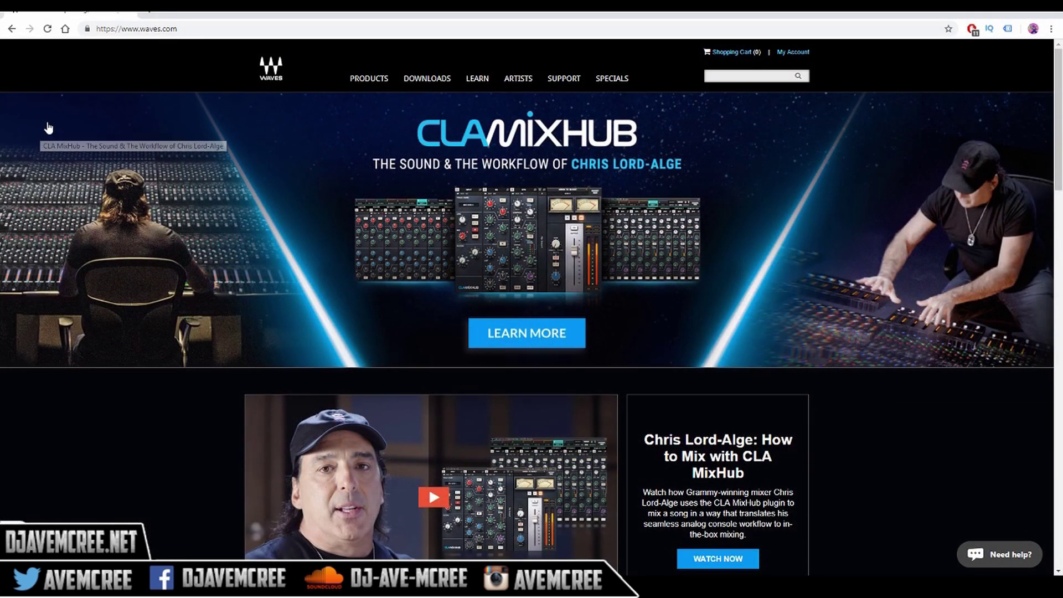
- Go to Downloads > Free Downloads and open the Free Plugin Presets from Top Producers & Mixers offer
{"action": "mouse_move", "coordinate": [360, 80]}
{"action": "mouse_move", "coordinate": [413, 74]}
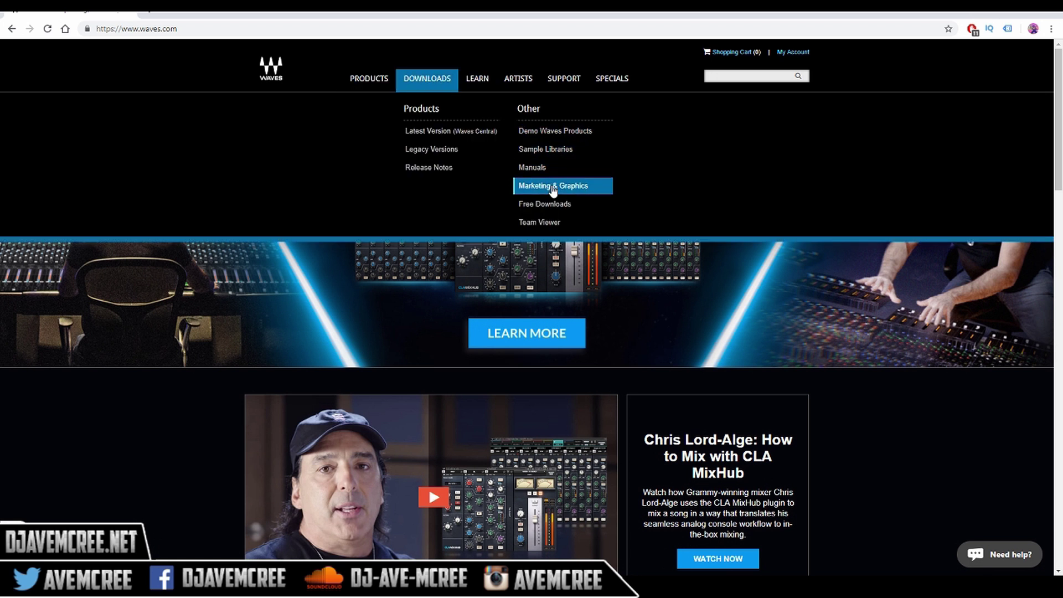
{"action": "left_click", "coordinate": [556, 205]}
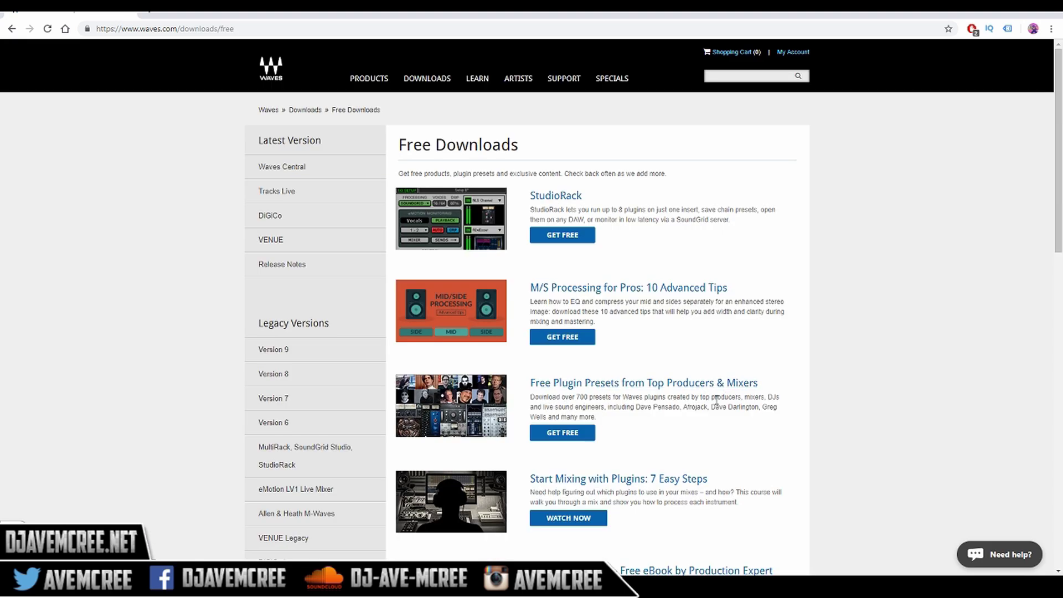
{"action": "left_click", "coordinate": [577, 433]}
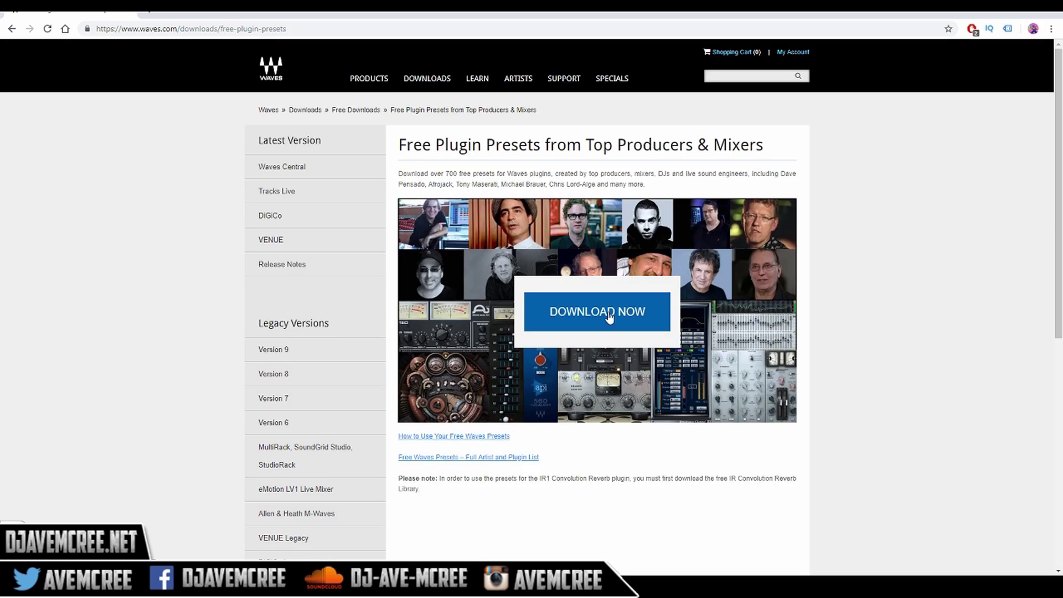
- Download the free preset pack and check the Full Artist and Plugin List PDF in a new tab
{"action": "left_click", "coordinate": [606, 312]}
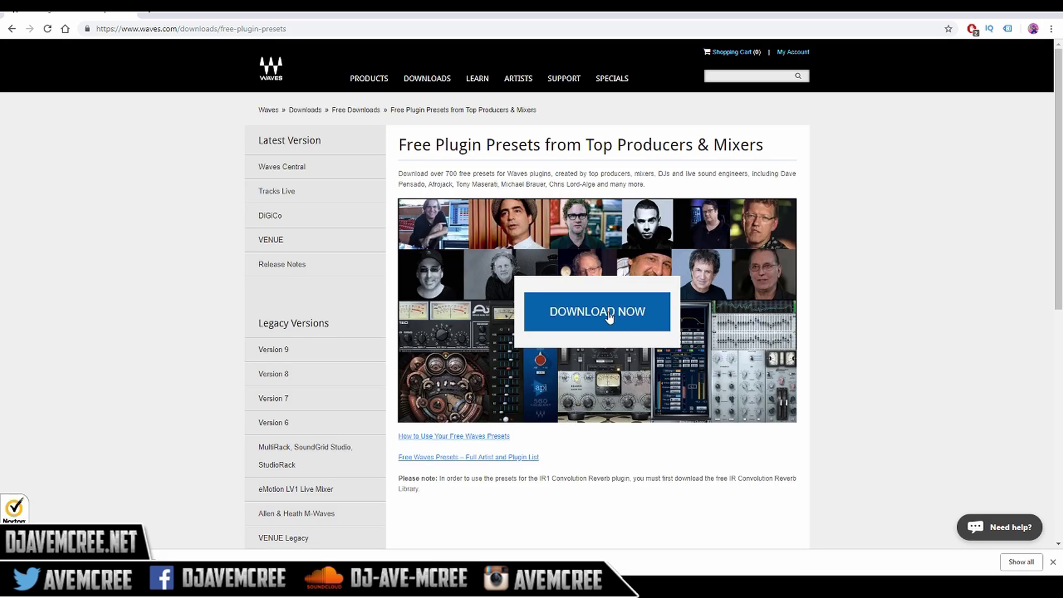
{"action": "right_click", "coordinate": [491, 459]}
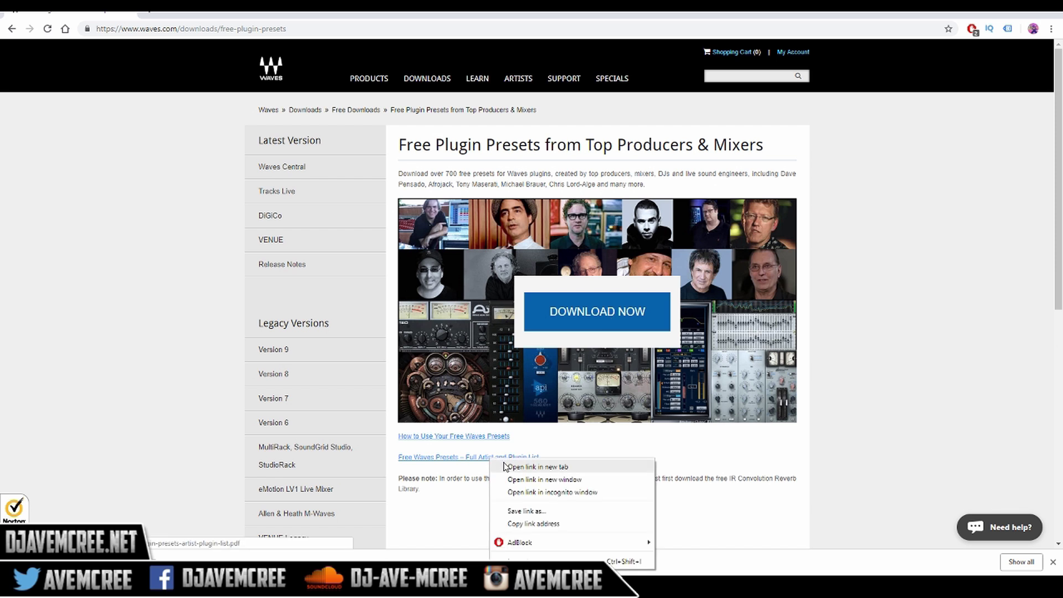
{"action": "left_click", "coordinate": [532, 466]}
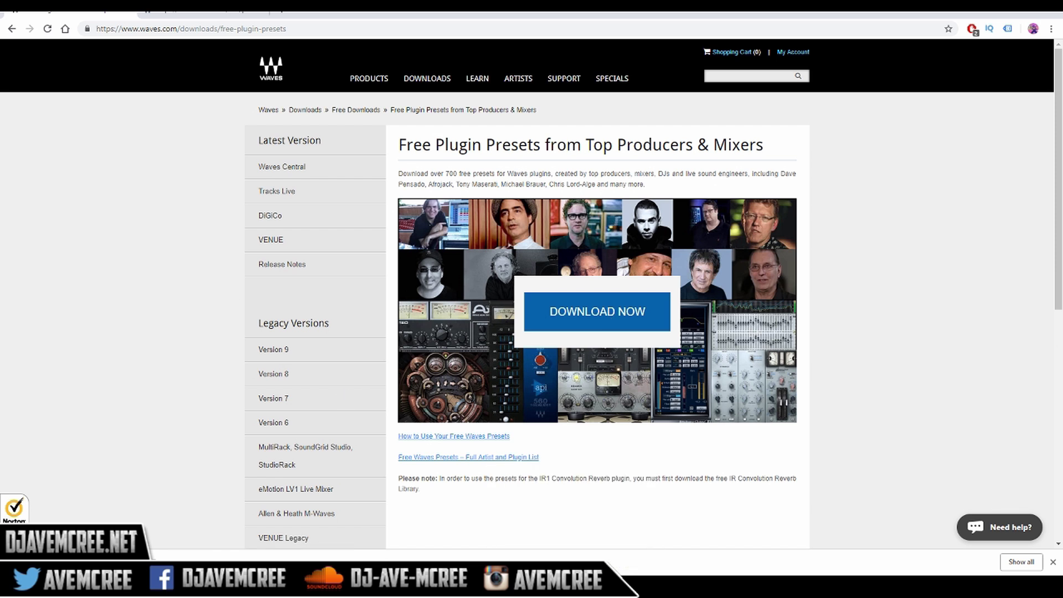
{"action": "key", "text": "ctrl+Tab"}
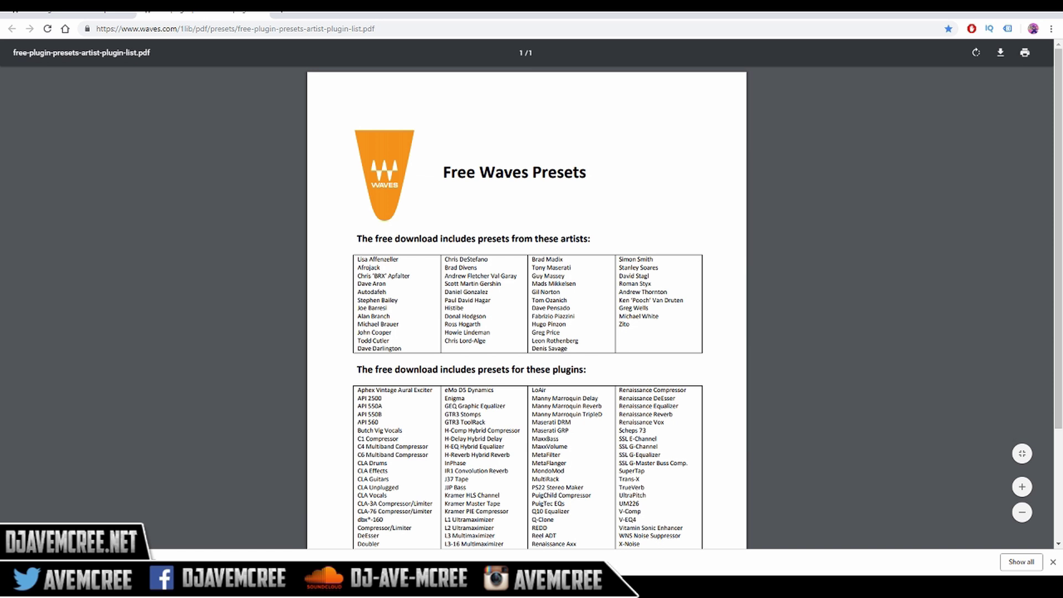
{"action": "key", "text": "ctrl+w"}
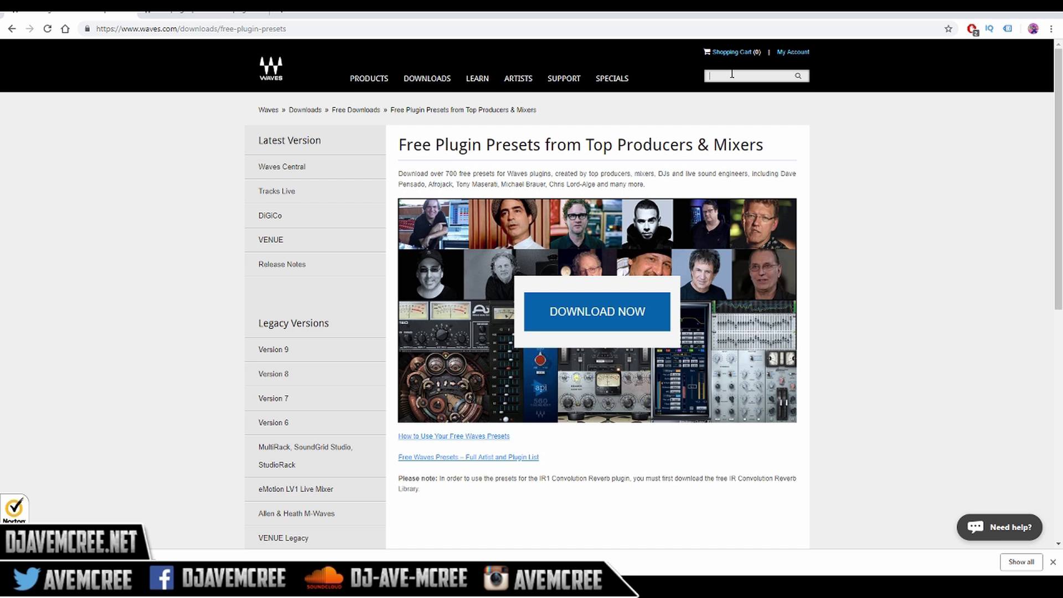
- Search the Waves site for 'ssl' and open the SSL 4000 Collection result
{"action": "left_click", "coordinate": [731, 73]}
{"action": "type", "text": "ssl"}
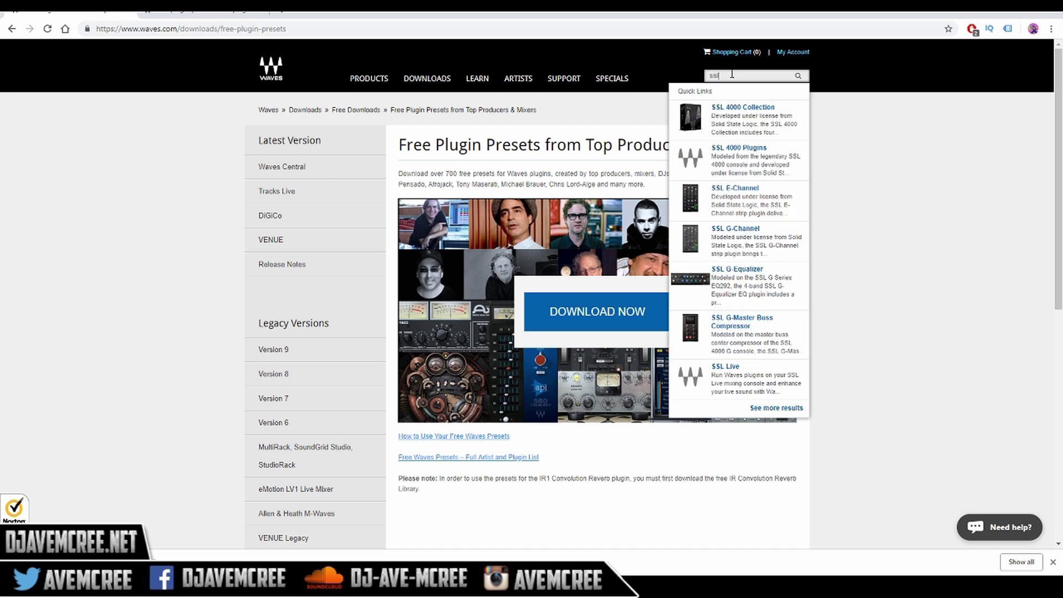
{"action": "key", "text": "Return"}
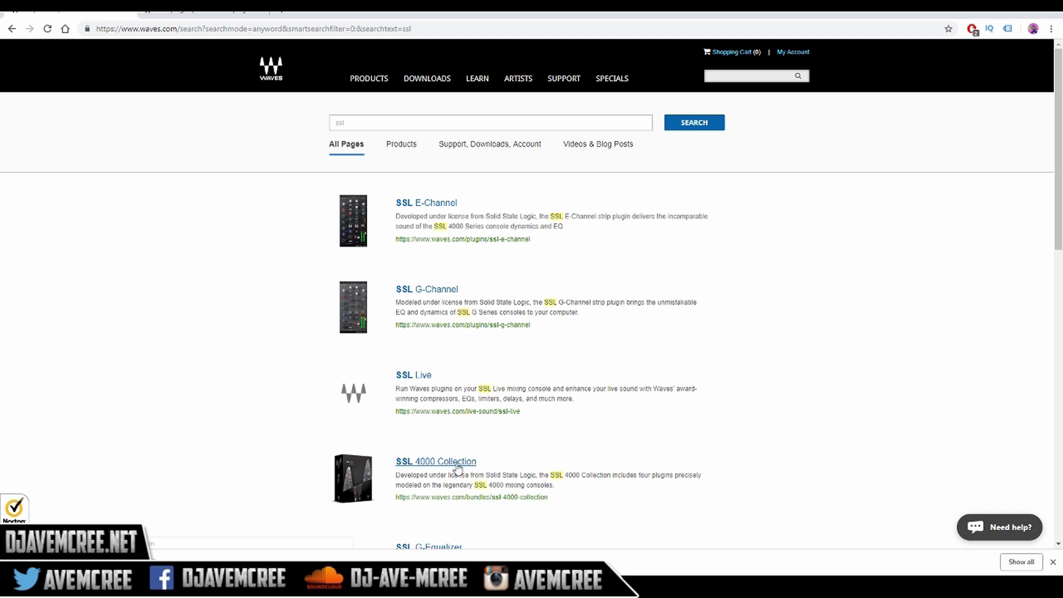
{"action": "left_click", "coordinate": [457, 467]}
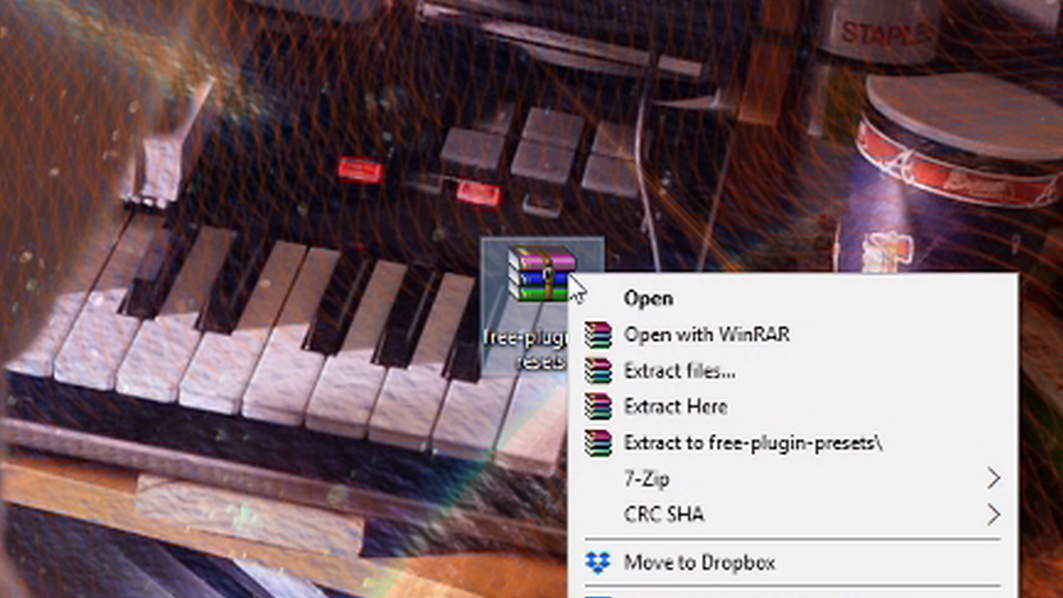
- Extract the free-plugin-presets archive onto the desktop with WinRAR's Extract Here
{"action": "left_click", "coordinate": [603, 398]}
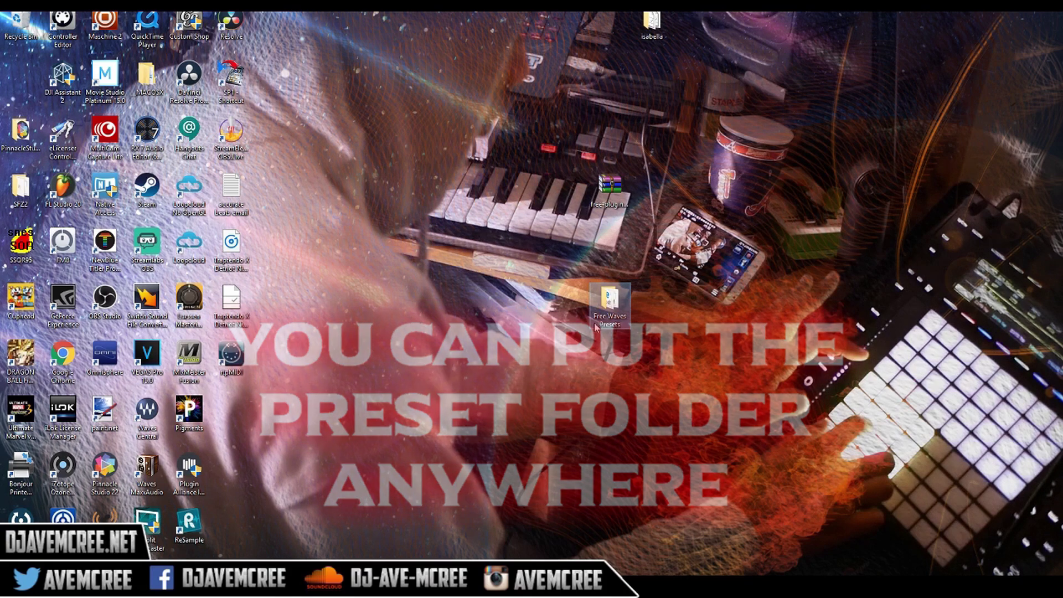
{"action": "double_click", "coordinate": [612, 301]}
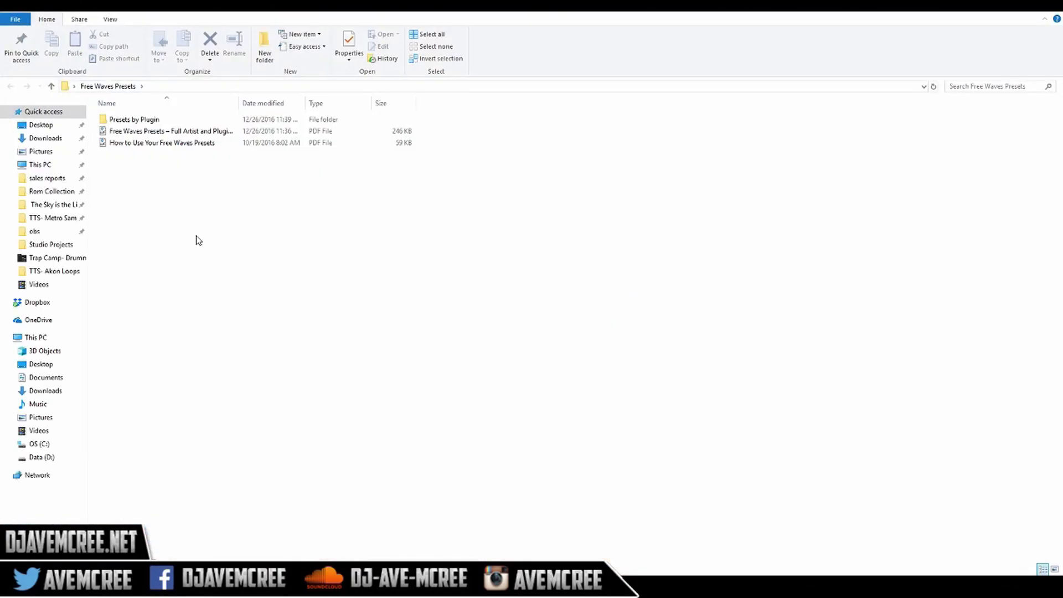
{"action": "double_click", "coordinate": [144, 119]}
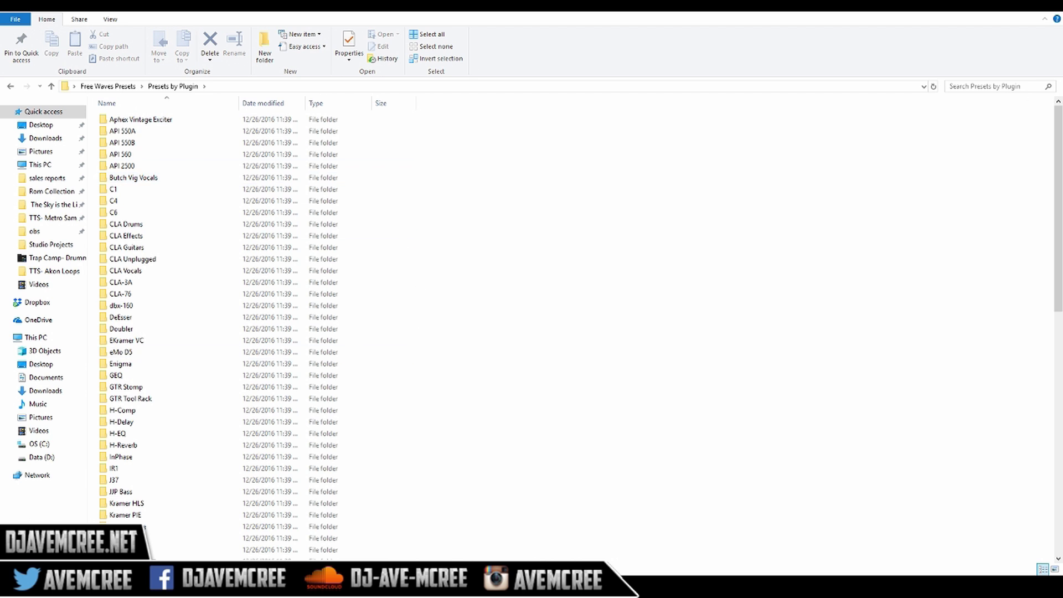
{"action": "mouse_move", "coordinate": [1058, 150]}
{"action": "left_mouse_down"}
{"action": "mouse_move", "coordinate": [1058, 354]}
{"action": "mouse_move", "coordinate": [1058, 150]}
{"action": "left_mouse_up"}
{"action": "key", "text": "super+d"}
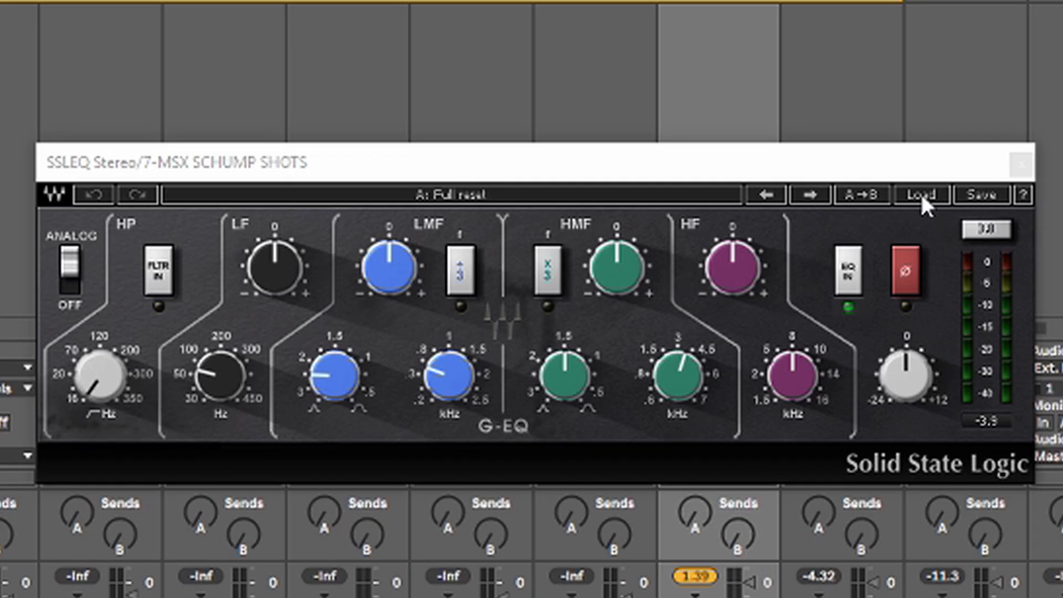
- Choose Load > Open Preset File in the SSL G-EQ plugin window
{"action": "left_click", "coordinate": [921, 195]}
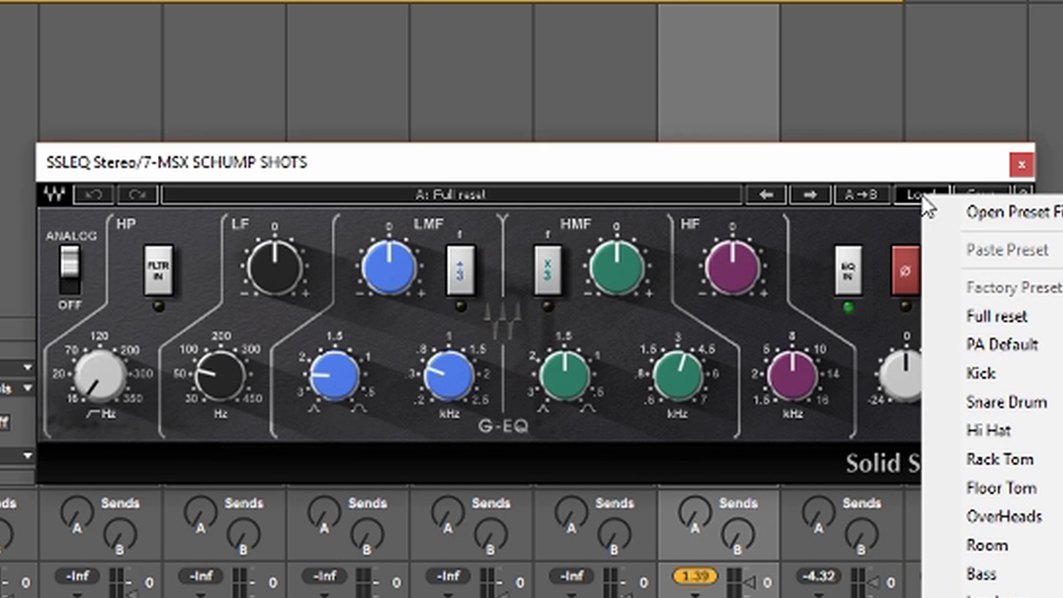
{"action": "left_click", "coordinate": [946, 209]}
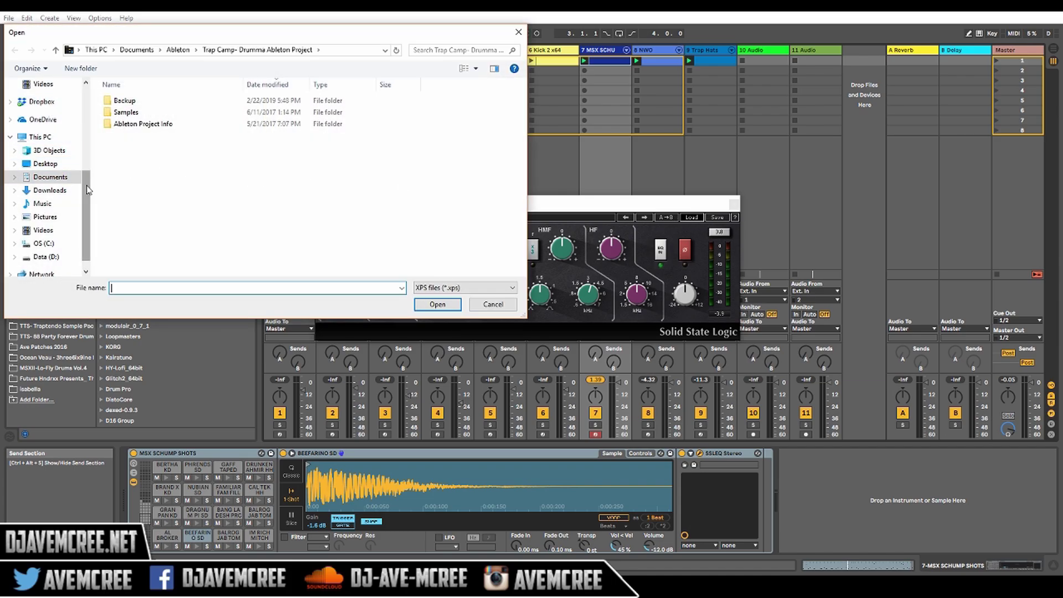
- Browse to Desktop > Free Waves Presets > Presets by Plugin > SSL G-EQ and load the first preset
{"action": "scroll", "coordinate": [87, 203], "scroll_direction": "down", "scroll_amount": 1}
{"action": "left_click_drag", "start_coordinate": [86, 203], "coordinate": [85, 96]}
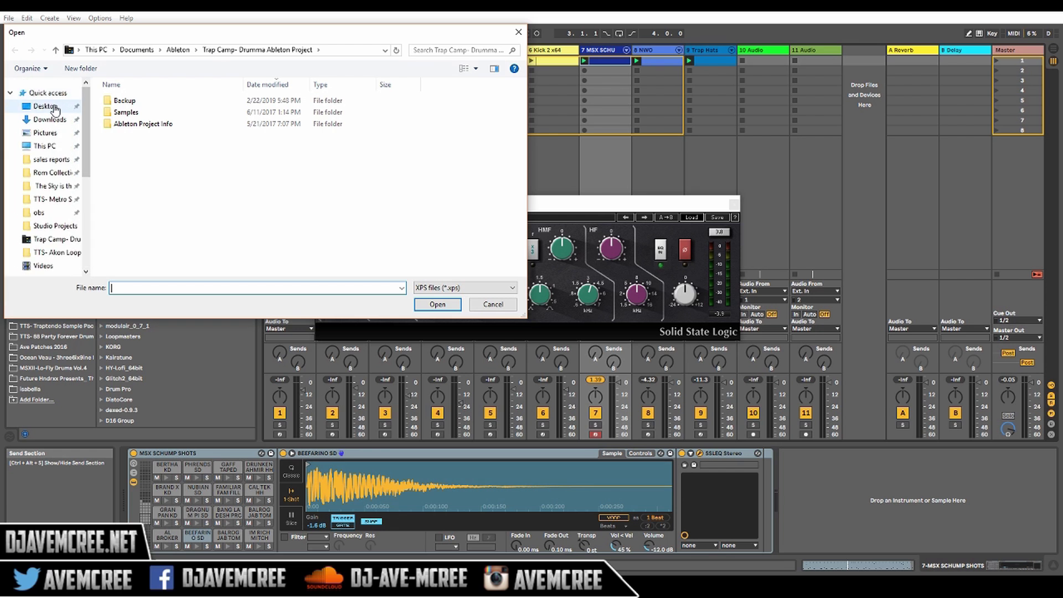
{"action": "left_click", "coordinate": [53, 107]}
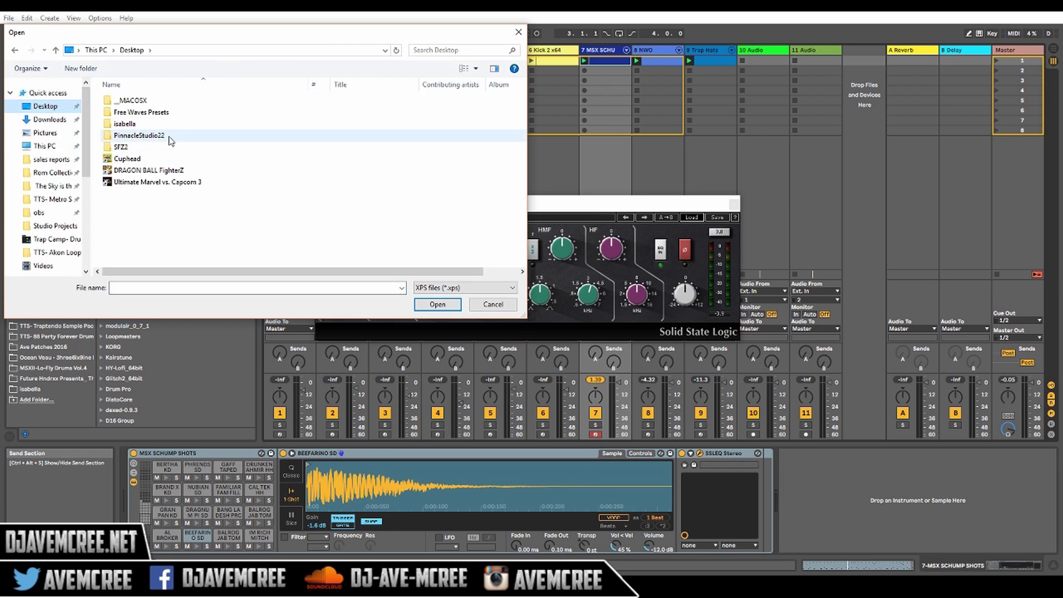
{"action": "double_click", "coordinate": [175, 114]}
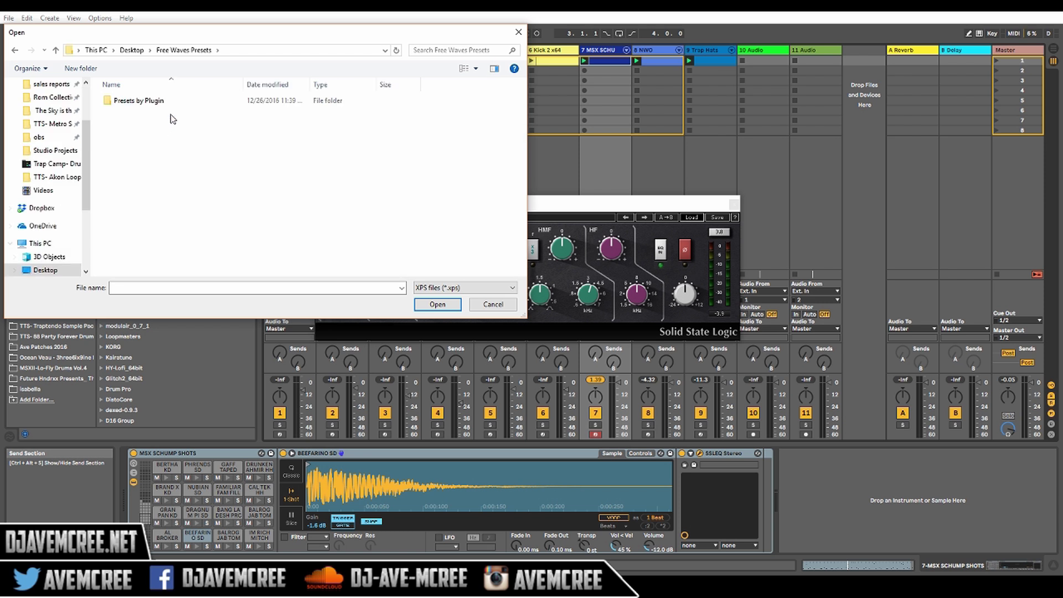
{"action": "double_click", "coordinate": [130, 102]}
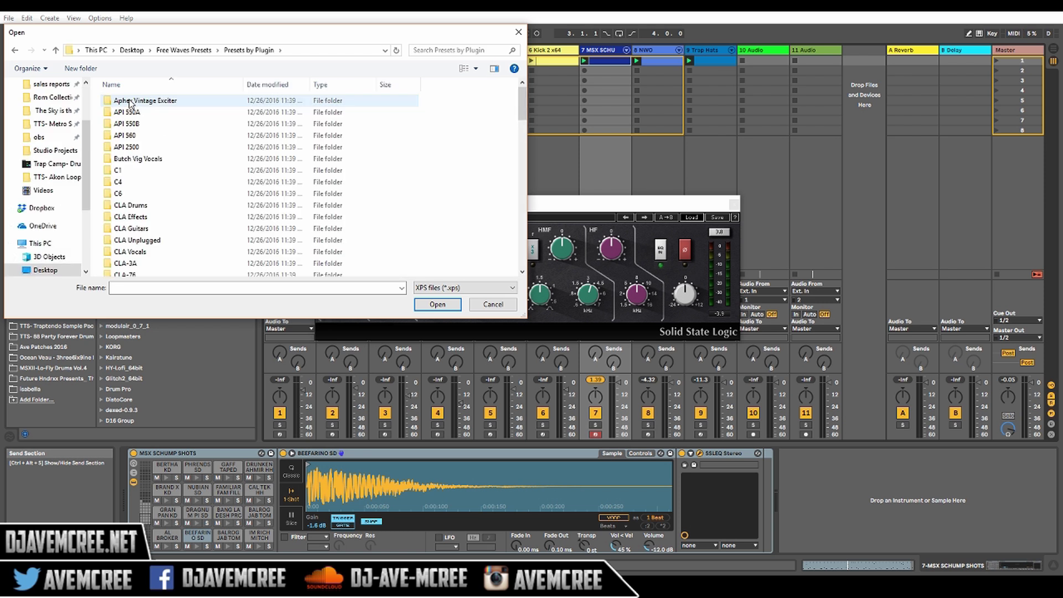
{"action": "left_click_drag", "start_coordinate": [519, 106], "coordinate": [523, 243]}
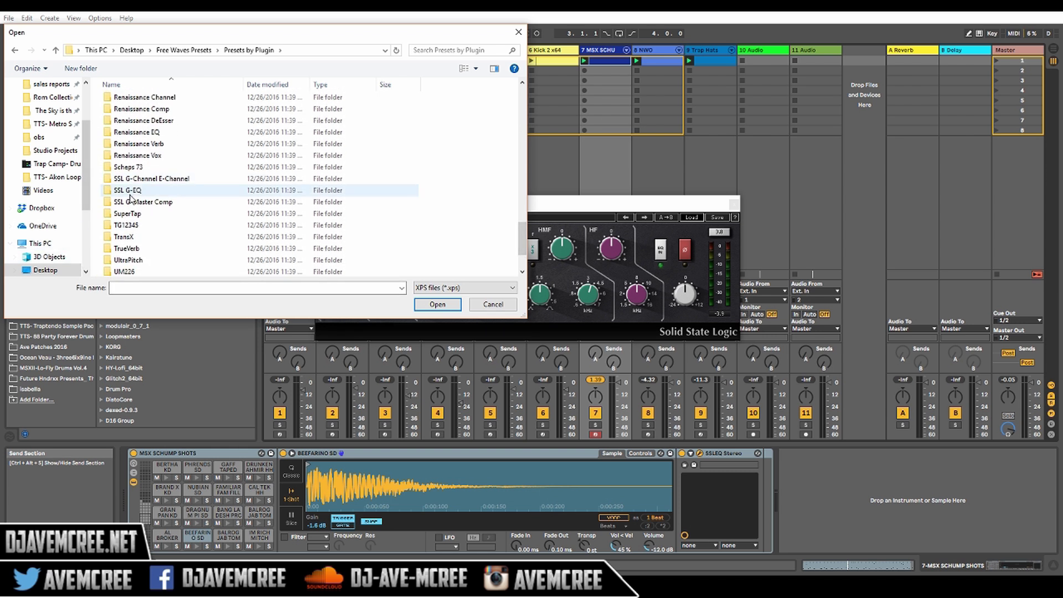
{"action": "double_click", "coordinate": [129, 191]}
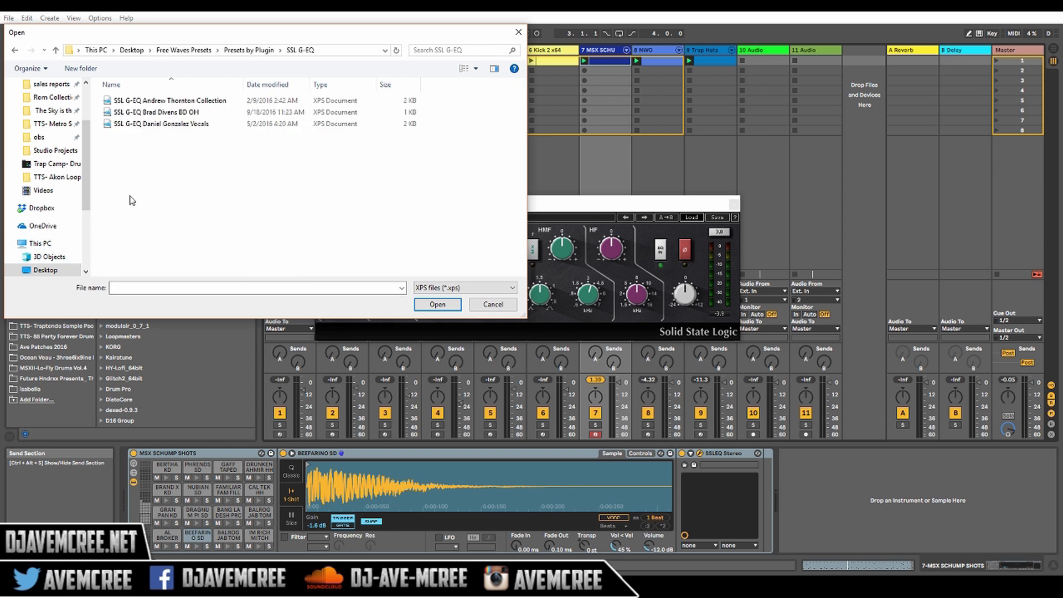
{"action": "double_click", "coordinate": [214, 103]}
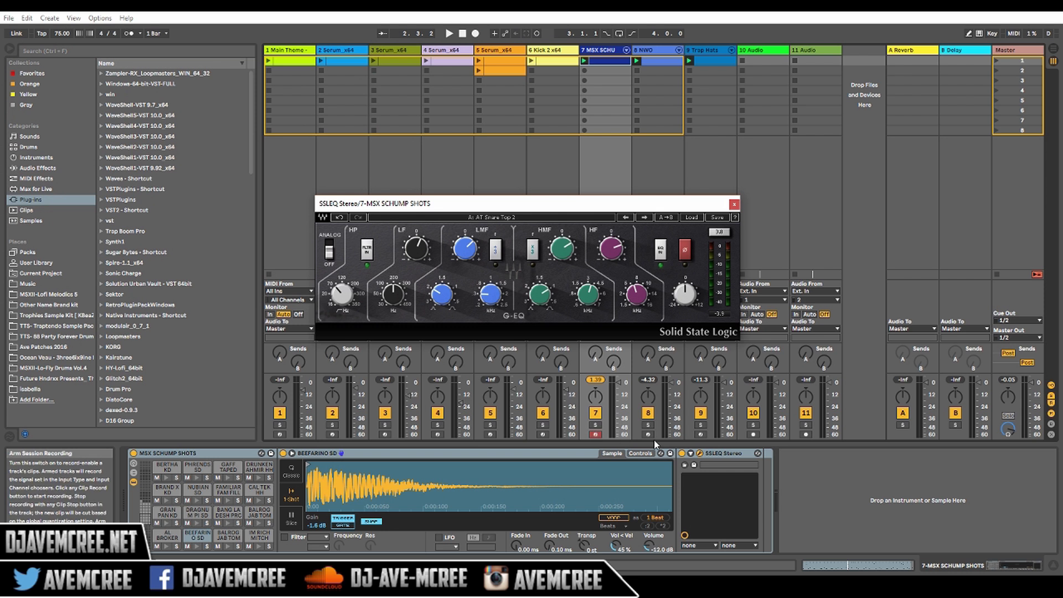
- Audition the snare with AT Snare Top 2, raising the G-EQ output from -0.8 to 0.1
{"action": "key", "text": "space"}
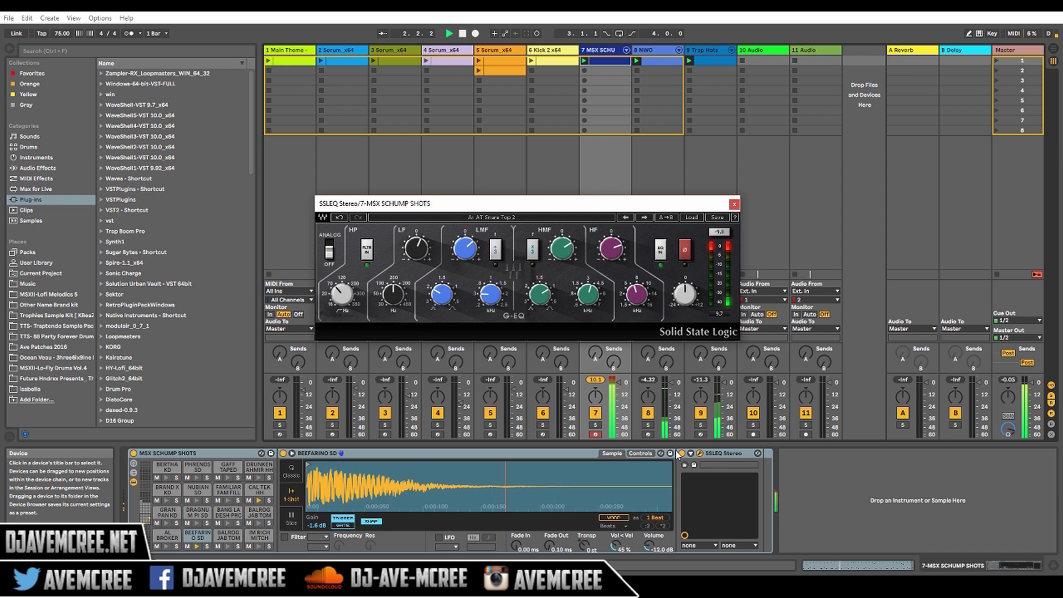
{"action": "key", "text": "space"}
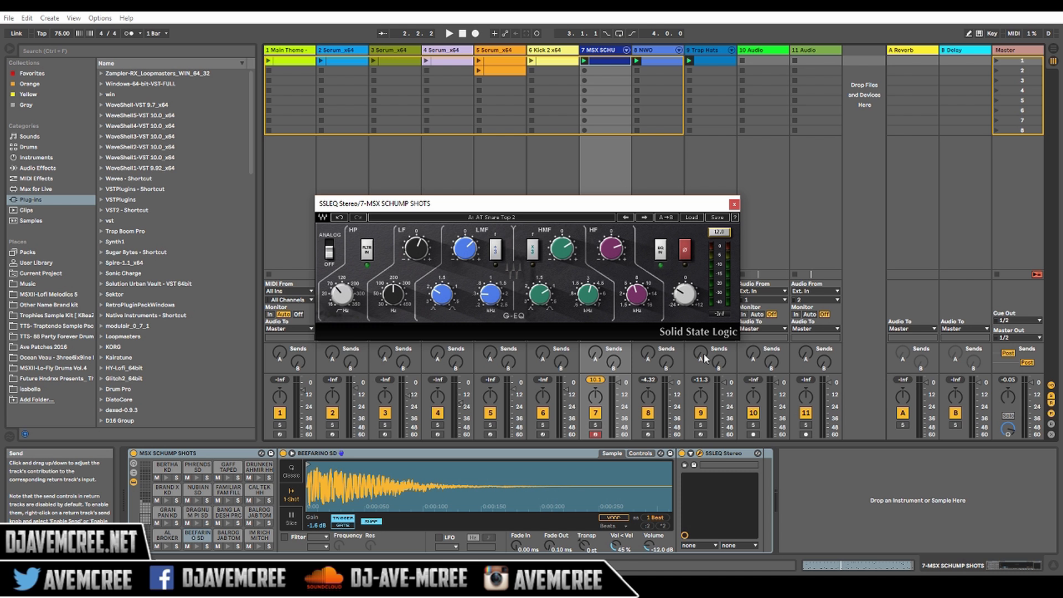
{"action": "key", "text": "space"}
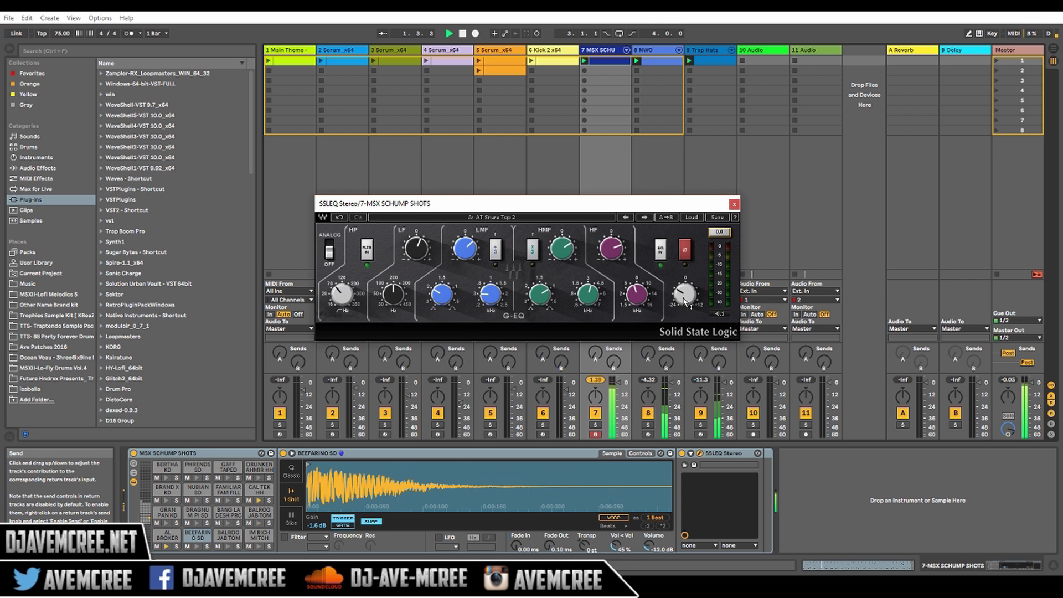
{"action": "mouse_move", "coordinate": [676, 300]}
{"action": "left_click_drag", "start_coordinate": [676, 300], "coordinate": [676, 295]}
{"action": "key", "text": "space"}
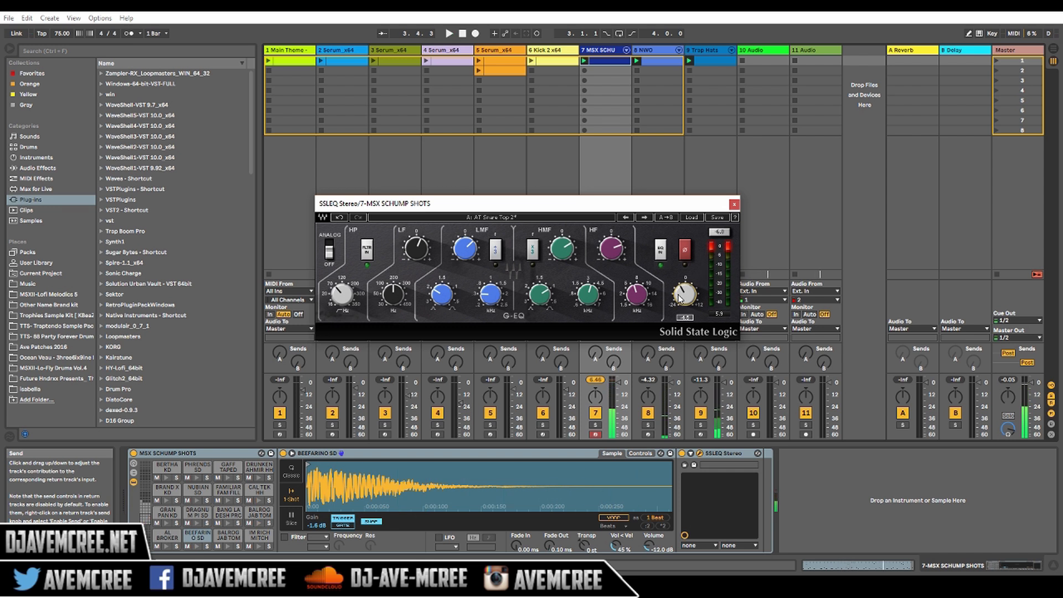
{"action": "left_click", "coordinate": [718, 233]}
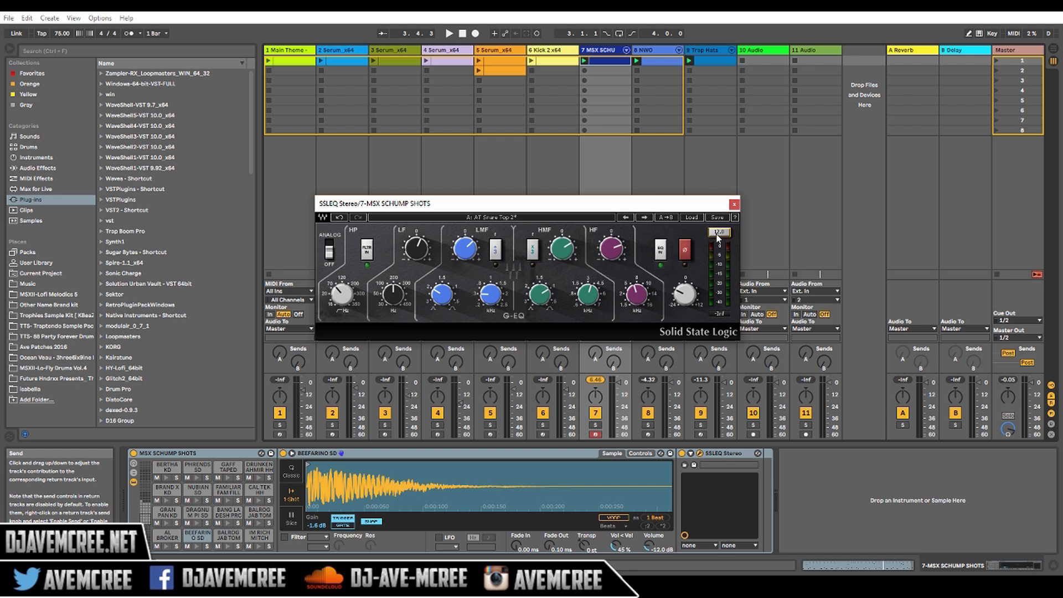
{"action": "key", "text": "space"}
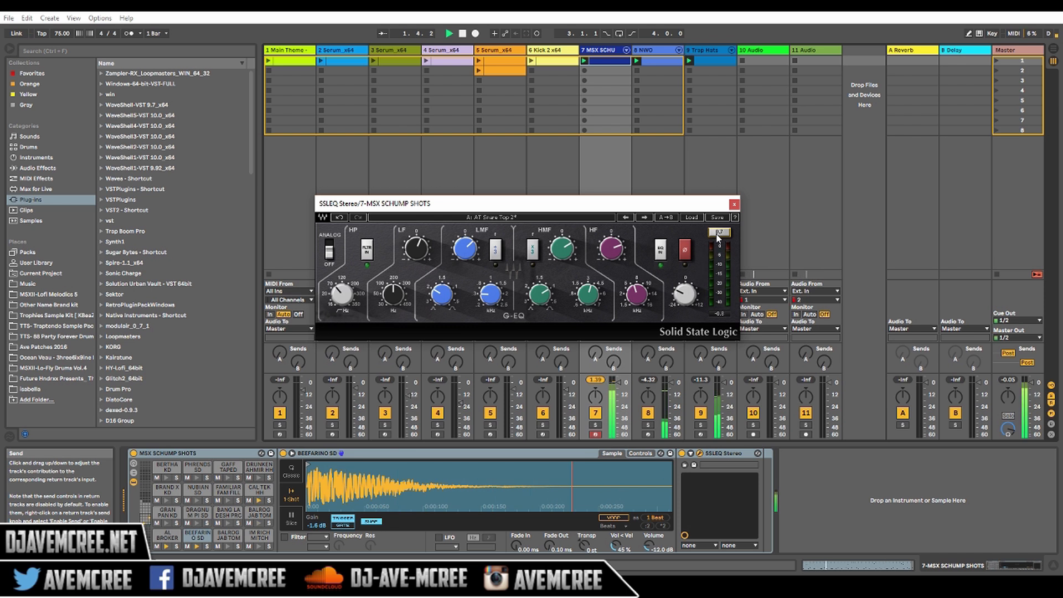
{"action": "key", "text": "space"}
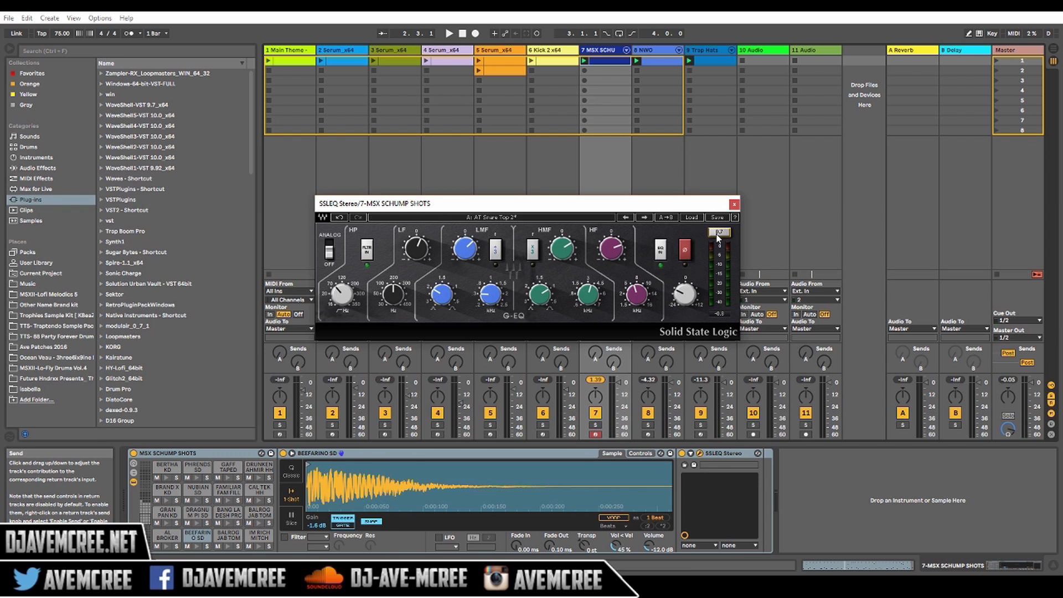
- Load the AT Snare Top 1 preset from the G-EQ Load menu and play the snare with it
{"action": "left_click", "coordinate": [693, 218]}
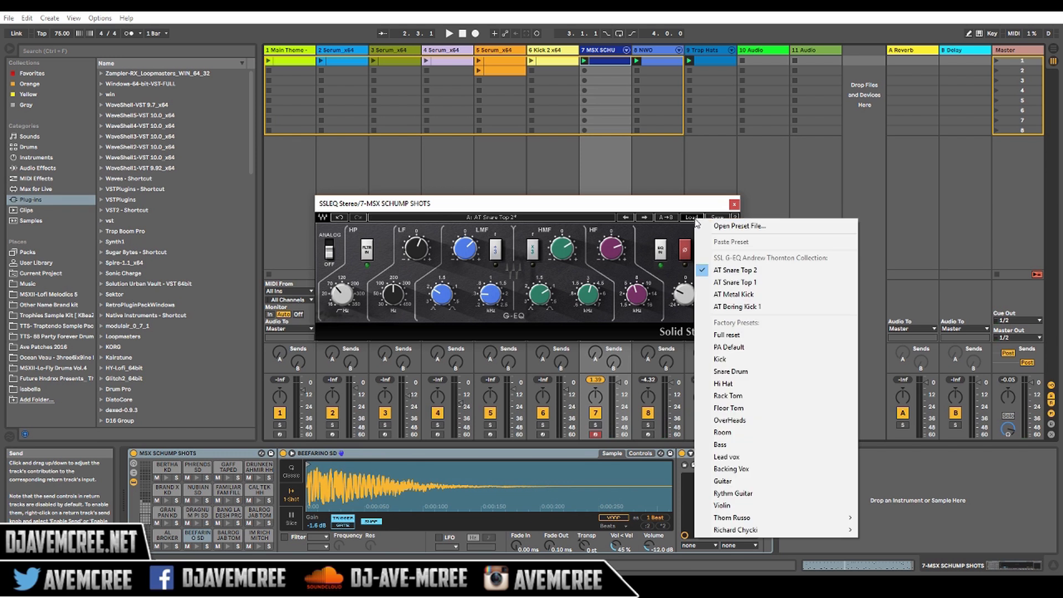
{"action": "left_click", "coordinate": [762, 229]}
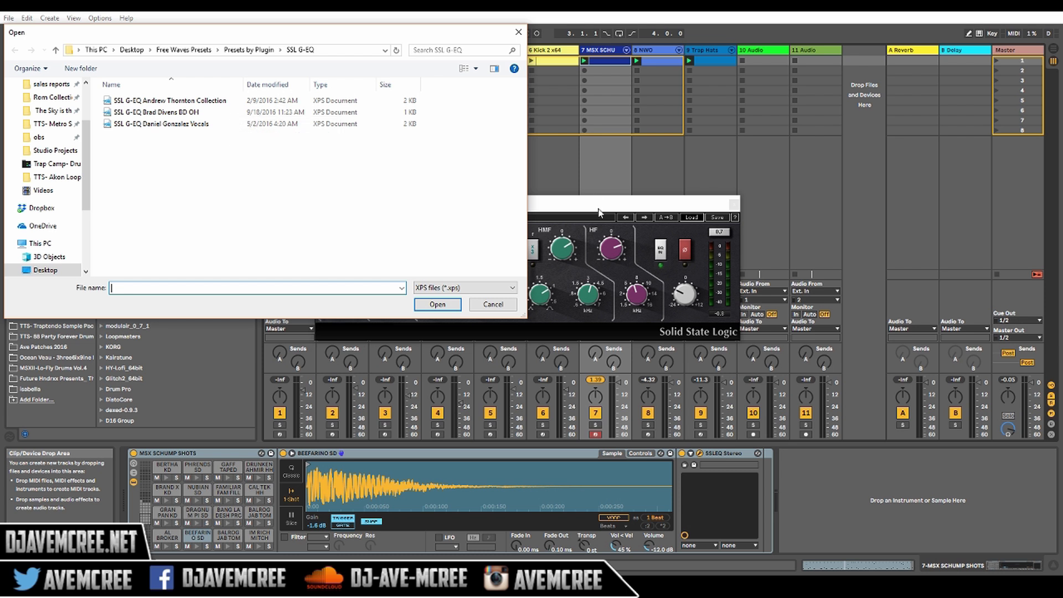
{"action": "key", "text": "Escape"}
{"action": "left_click", "coordinate": [693, 218]}
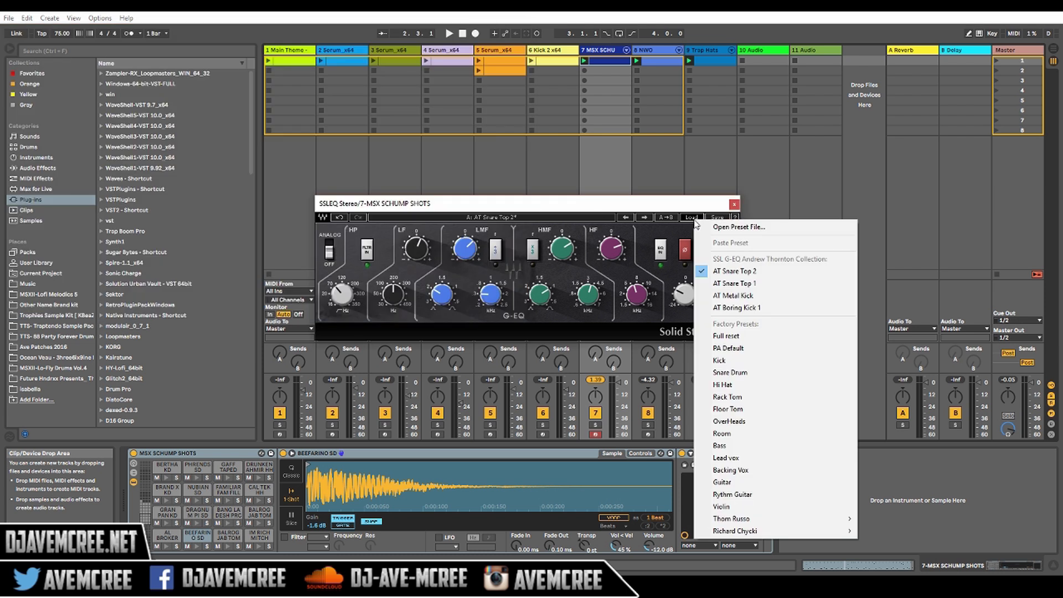
{"action": "left_click", "coordinate": [751, 285]}
{"action": "key", "text": "space"}
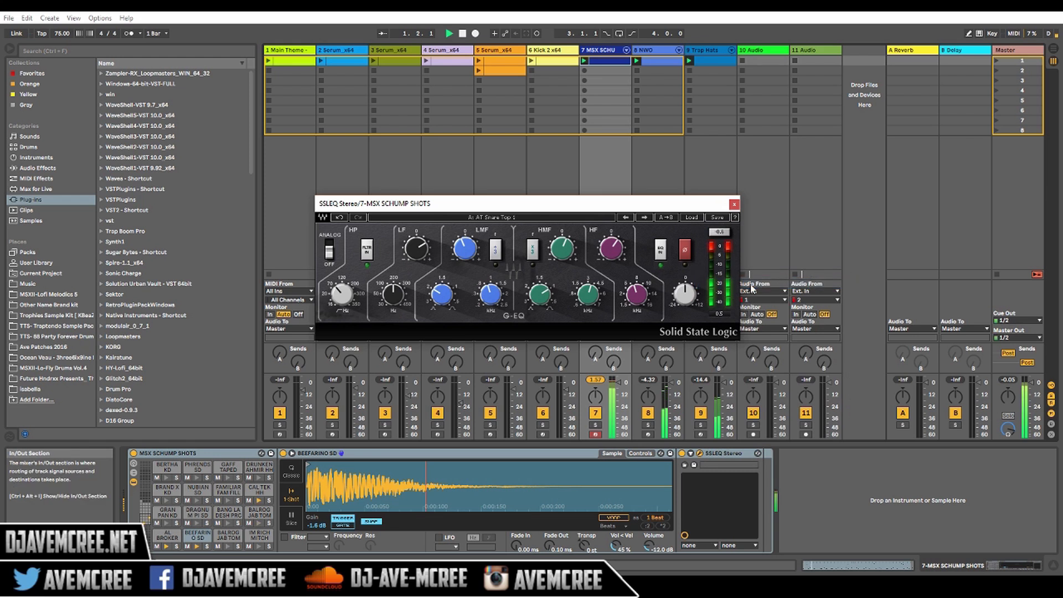
{"action": "left_click", "coordinate": [723, 242]}
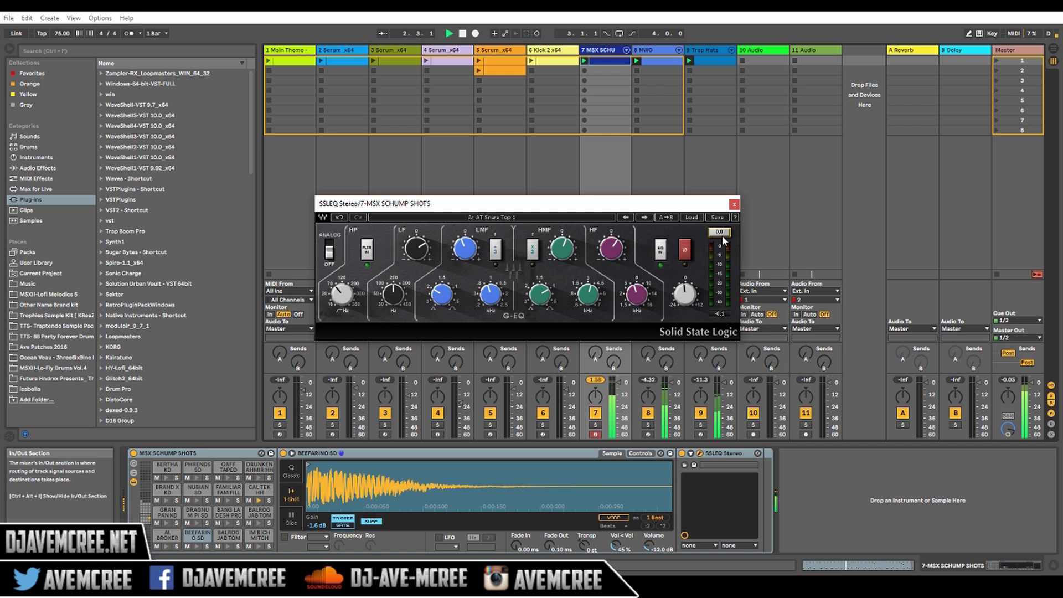
{"action": "key", "text": "space"}
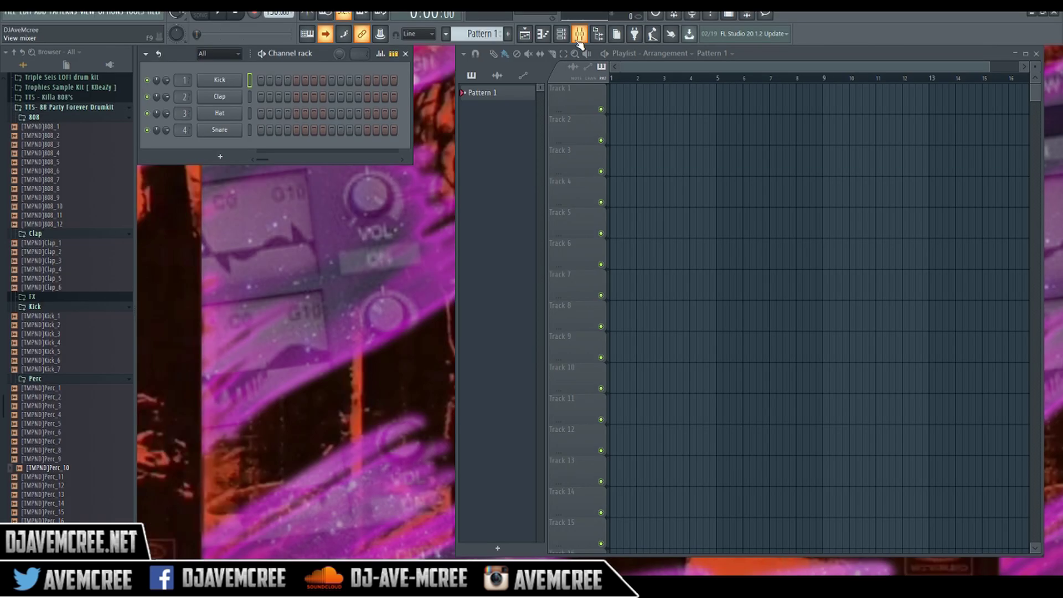
- Load Waves RBass Stereo into the Master channel's slot 1 and centre its plugin window
{"action": "left_click", "coordinate": [579, 35]}
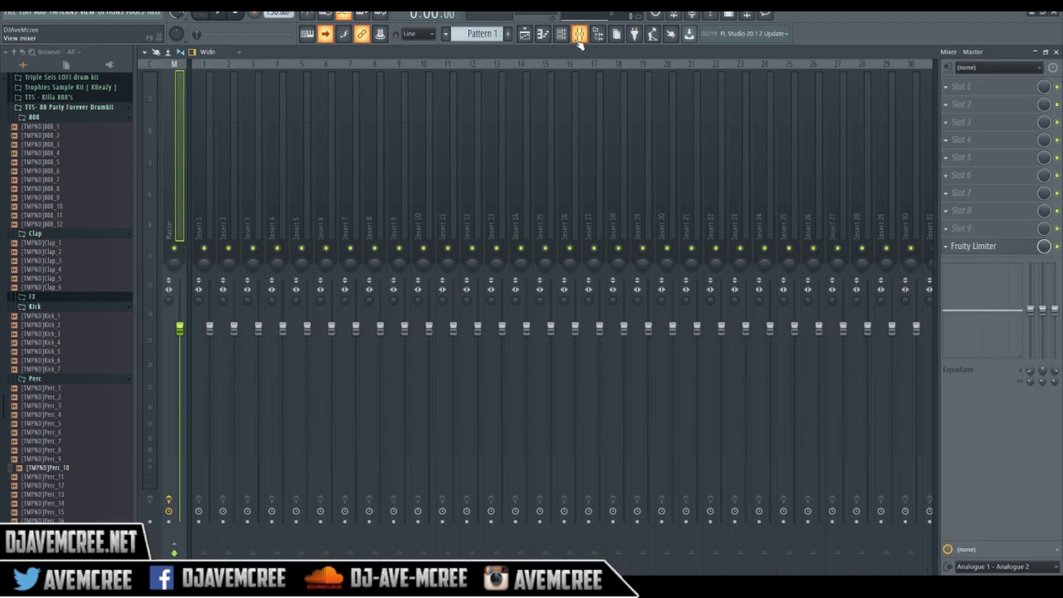
{"action": "left_click", "coordinate": [975, 87]}
{"action": "mouse_move", "coordinate": [969, 101]}
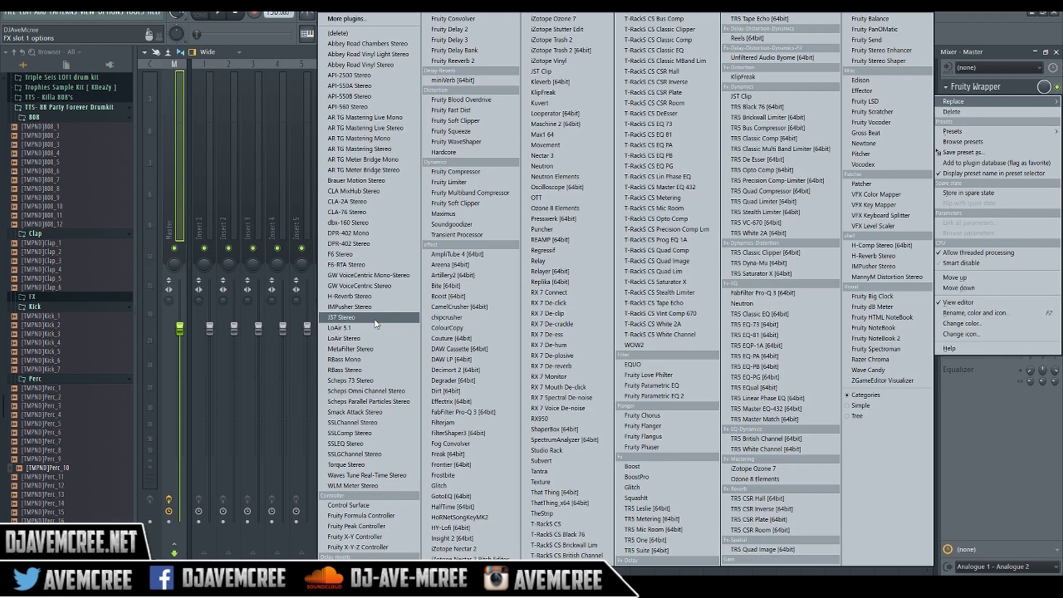
{"action": "left_click", "coordinate": [369, 370]}
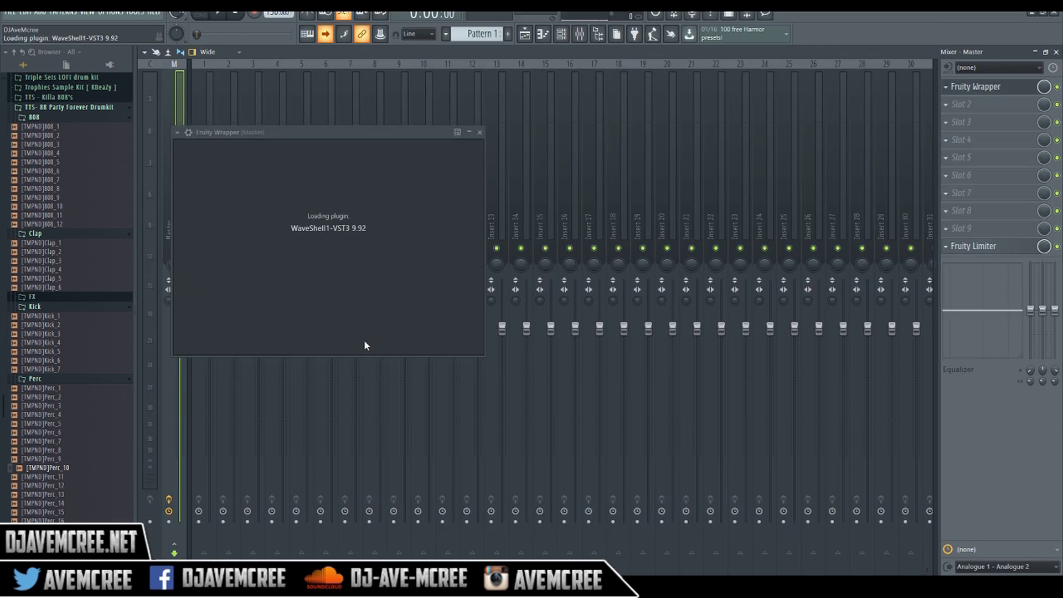
{"action": "left_click_drag", "start_coordinate": [230, 135], "coordinate": [430, 169]}
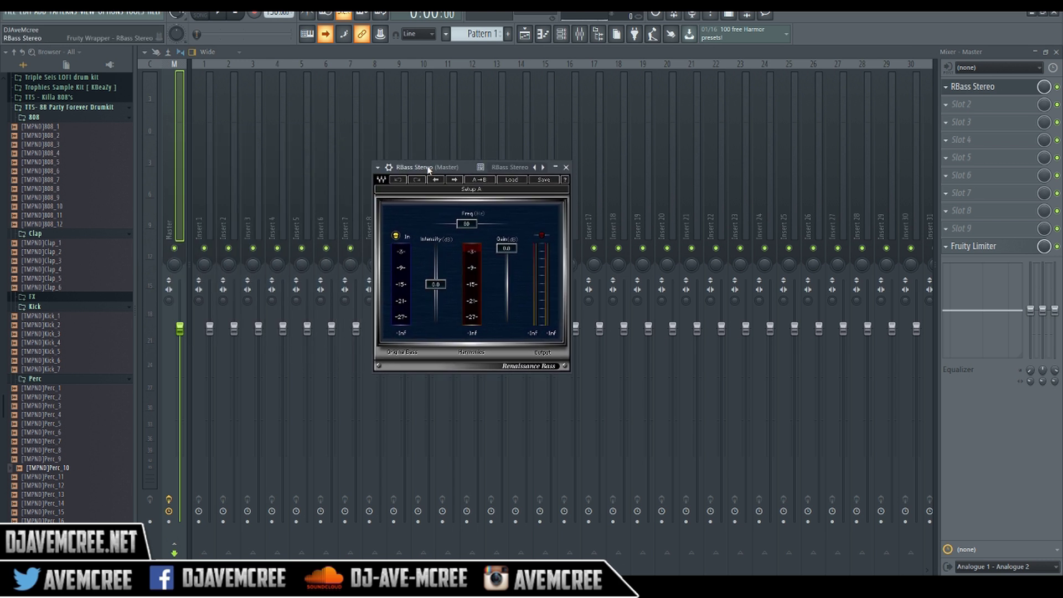
{"action": "left_click", "coordinate": [511, 179]}
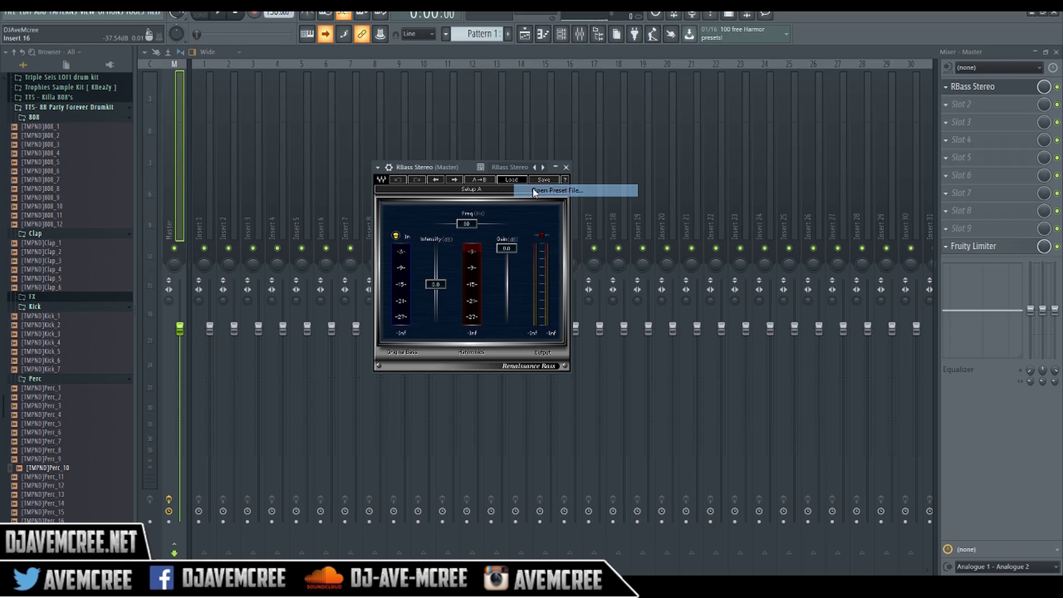
- Open the Kick Starter preset from Desktop > Free Waves Presets > Presets by Plugin > Renaissance Bass
{"action": "left_click", "coordinate": [690, 130]}
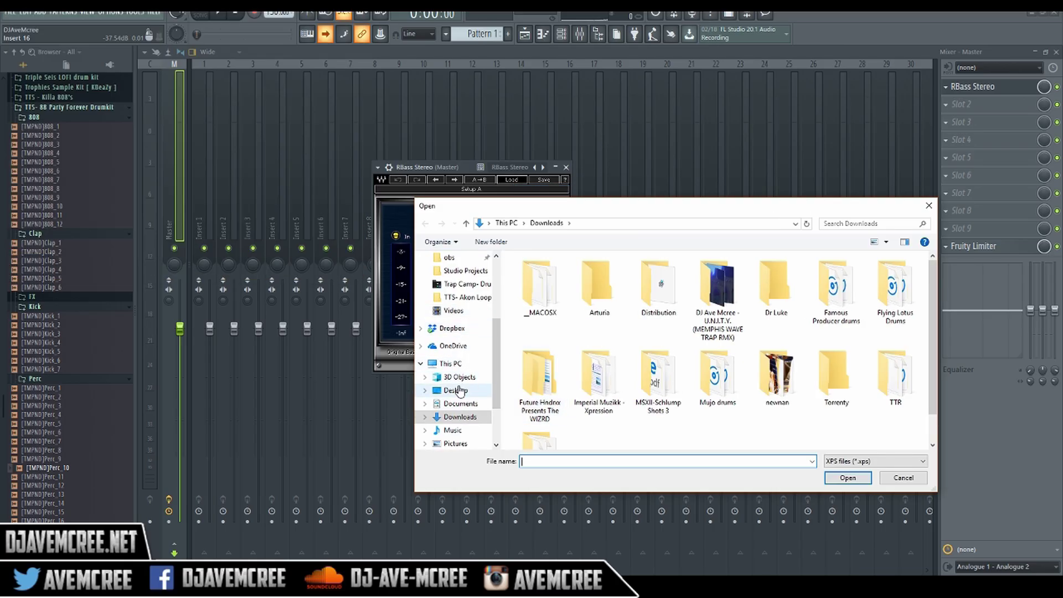
{"action": "left_click", "coordinate": [457, 390]}
{"action": "double_click", "coordinate": [557, 287]}
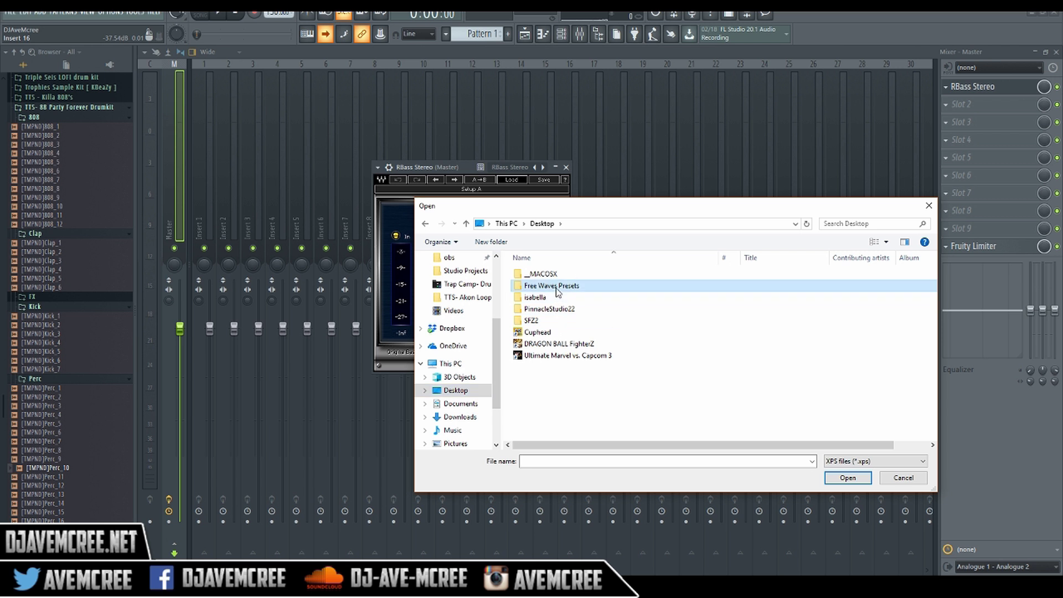
{"action": "double_click", "coordinate": [559, 276]}
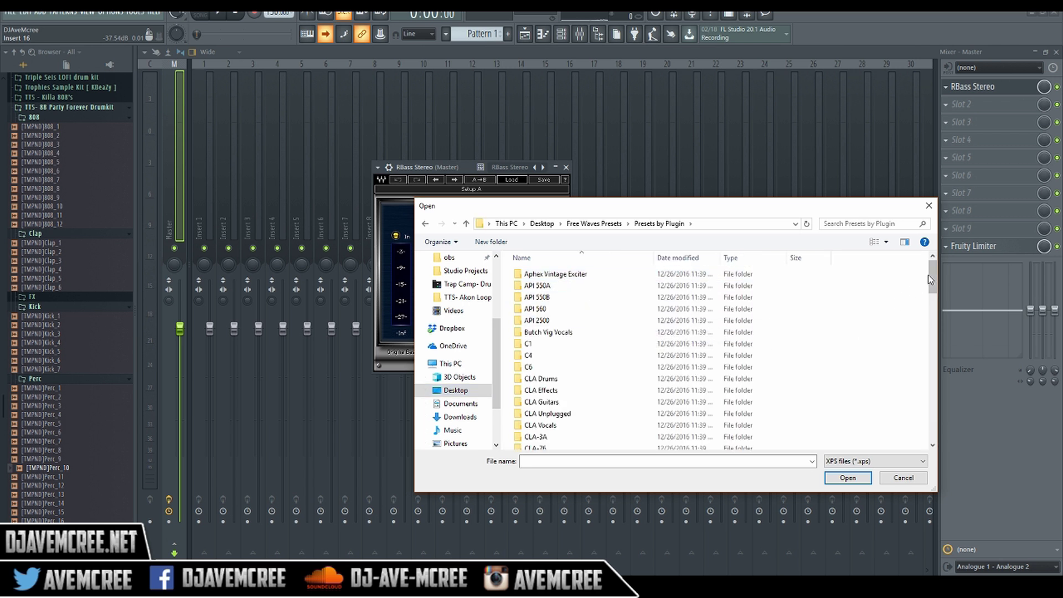
{"action": "left_click_drag", "start_coordinate": [934, 273], "coordinate": [934, 392]}
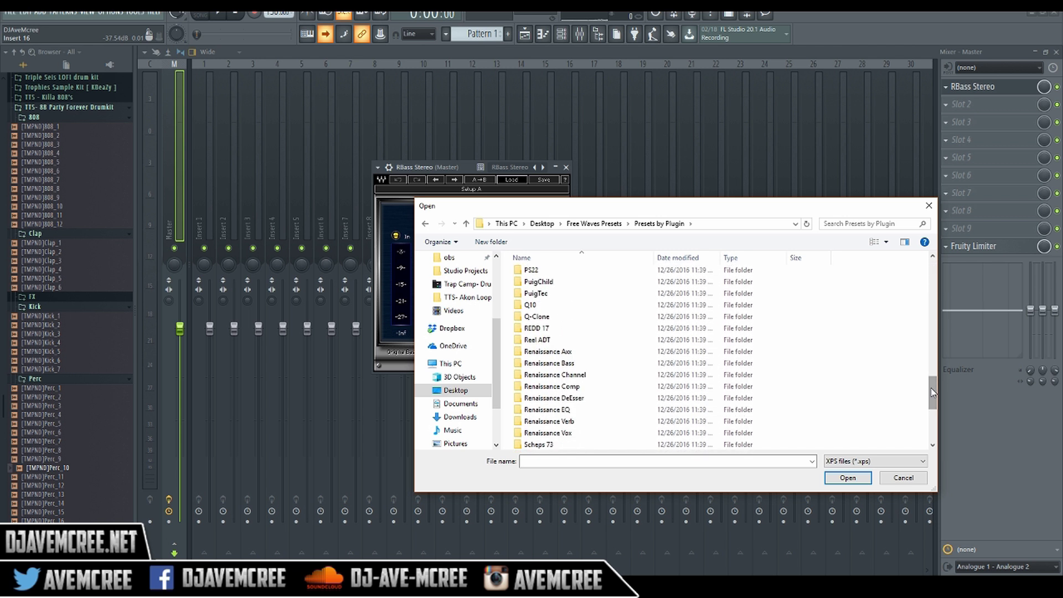
{"action": "double_click", "coordinate": [535, 366]}
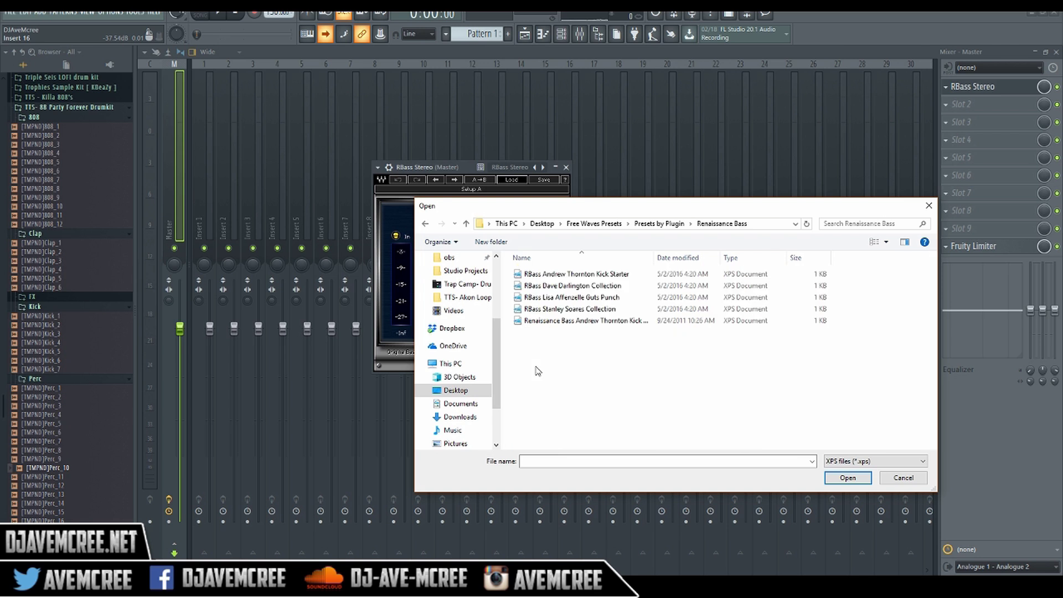
{"action": "double_click", "coordinate": [586, 274]}
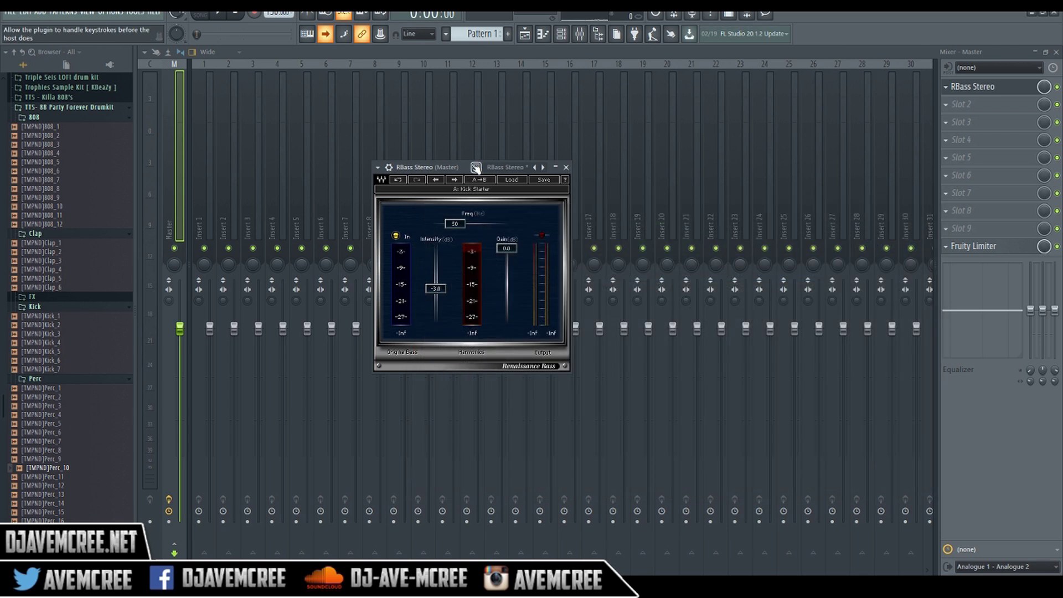